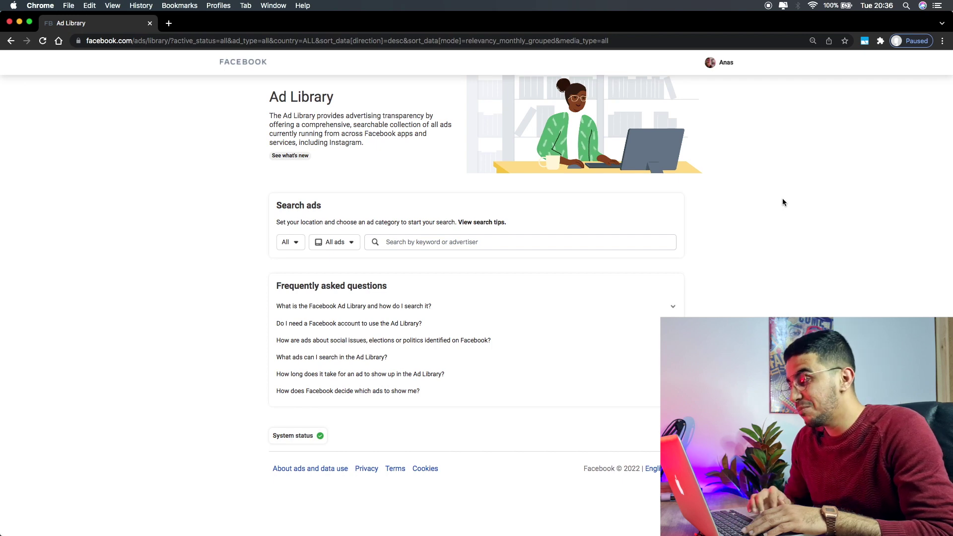
Check the list of browser extensions that have access to this site.
click(881, 41)
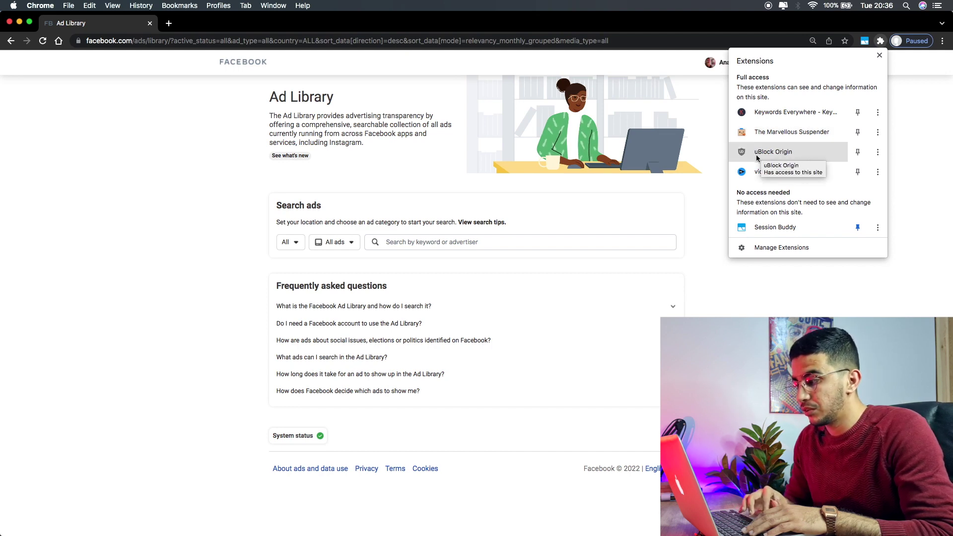
click(732, 283)
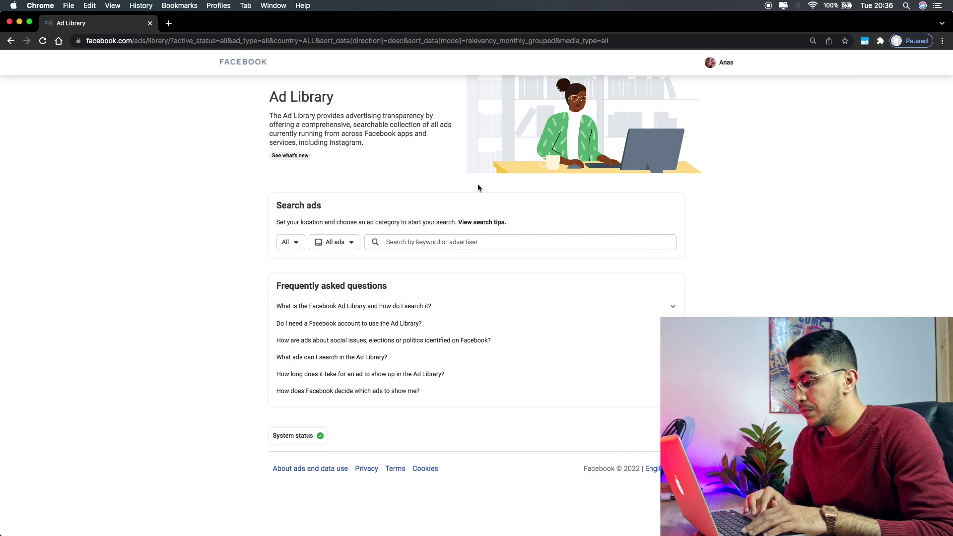
Set the ad search country to All and the ad category to All ads.
click(294, 244)
click(300, 352)
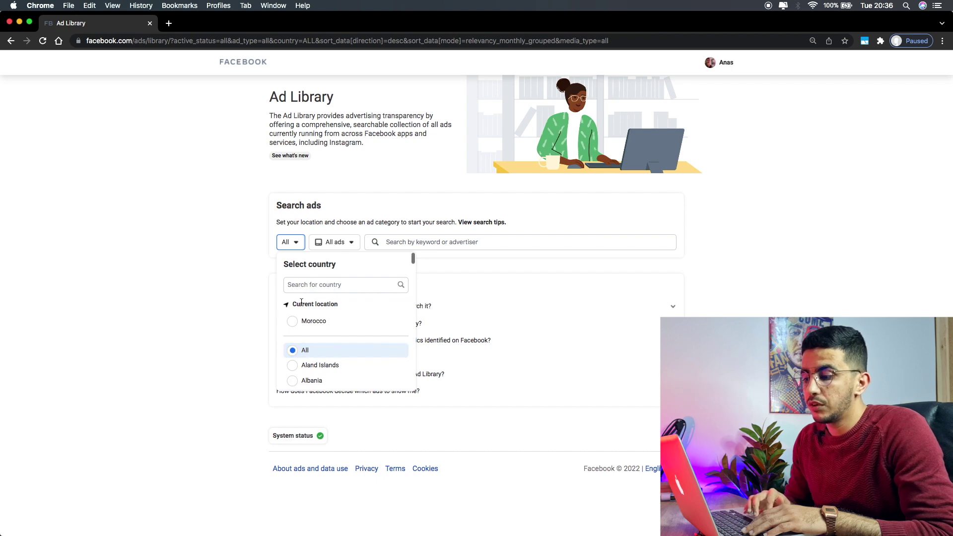
scroll(323, 321, up, 3)
scroll(319, 331, up, 5)
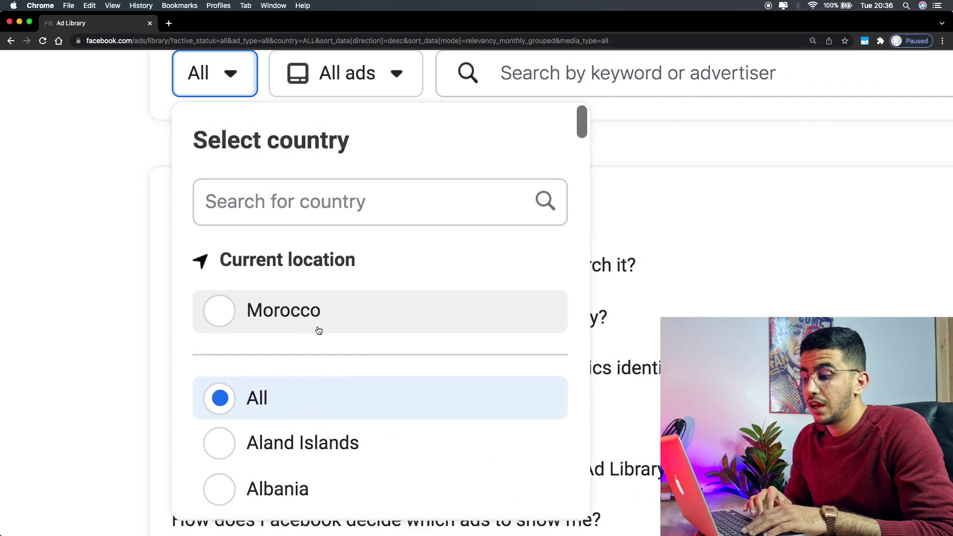
scroll(318, 330, down, 8)
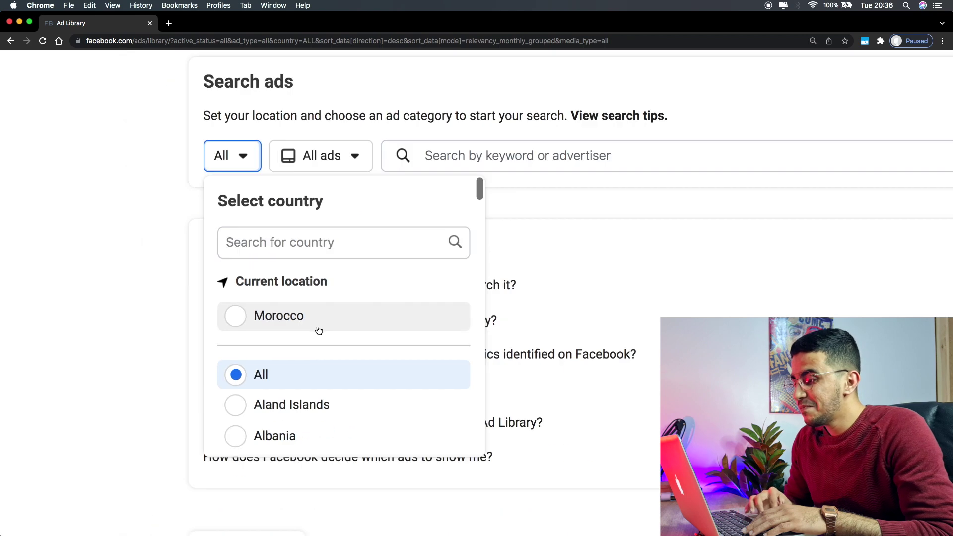
click(344, 244)
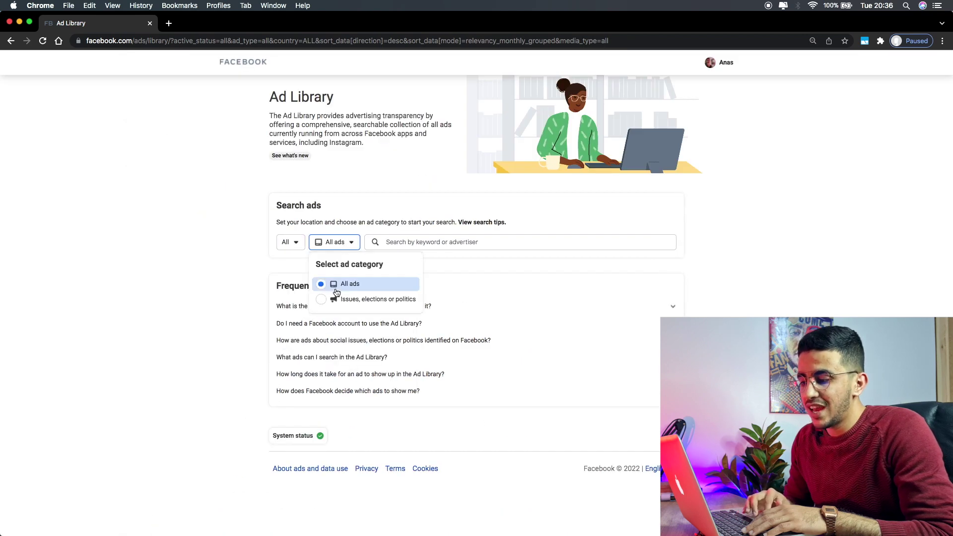
click(322, 283)
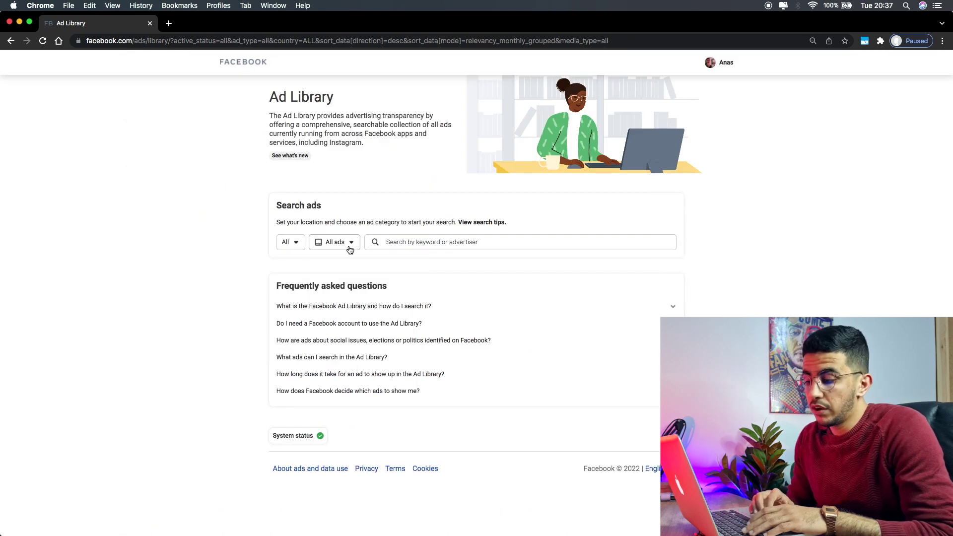
scroll(454, 240, up, 8)
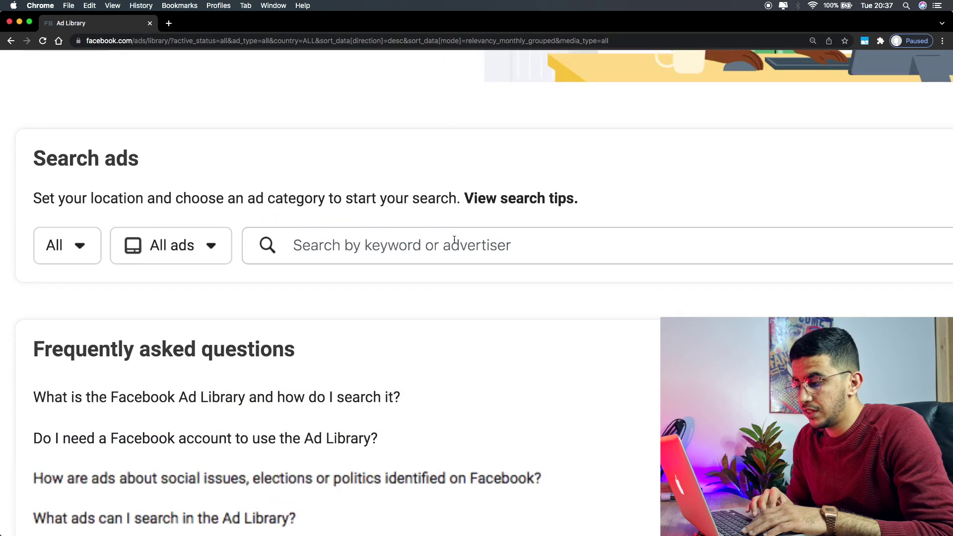
scroll(454, 240, down, 8)
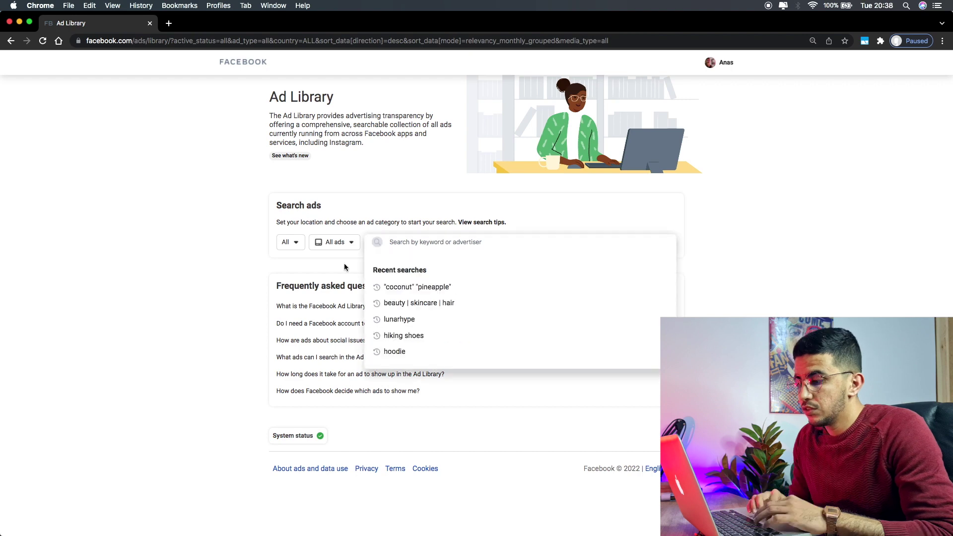
Enter the exact phrase "women", including the quotation marks, as the ad search keyword.
click(414, 241)
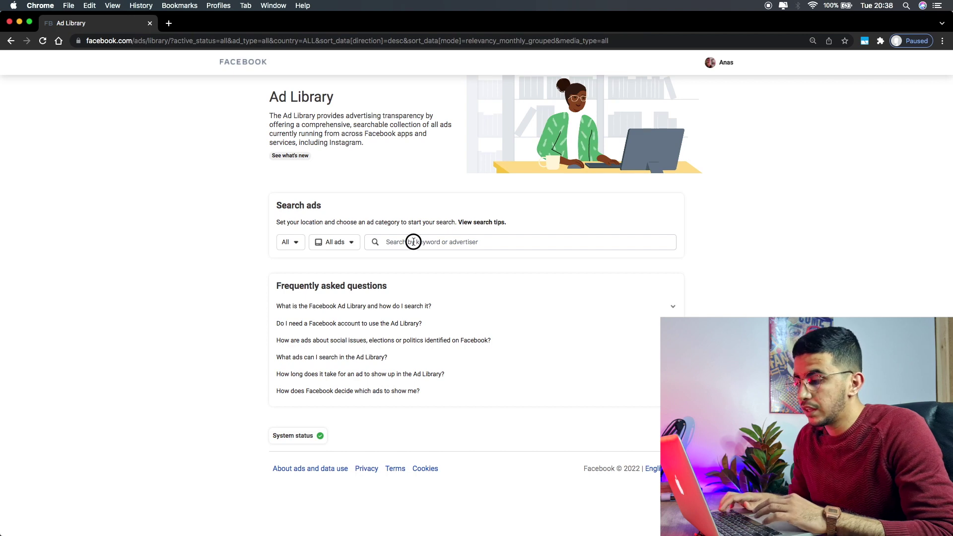
text("")
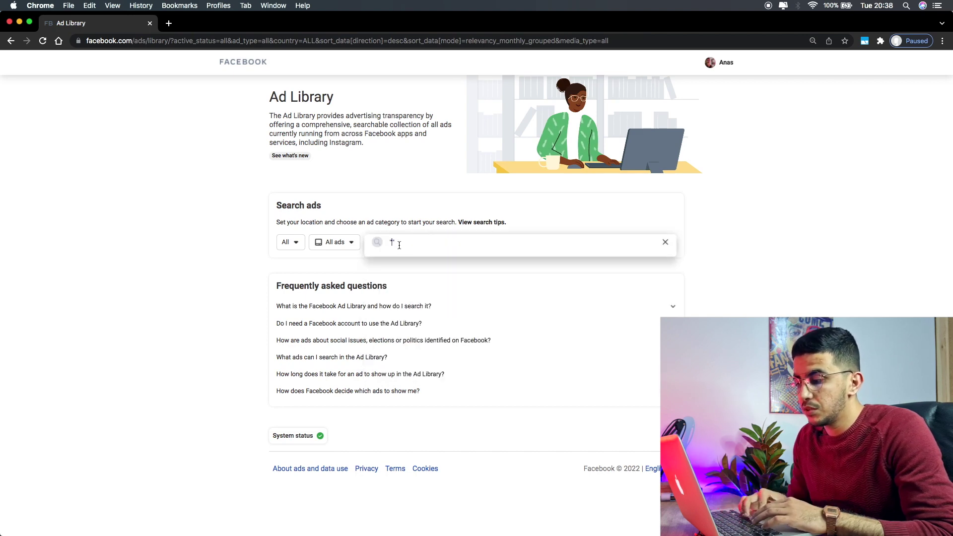
scroll(393, 242, up, 5)
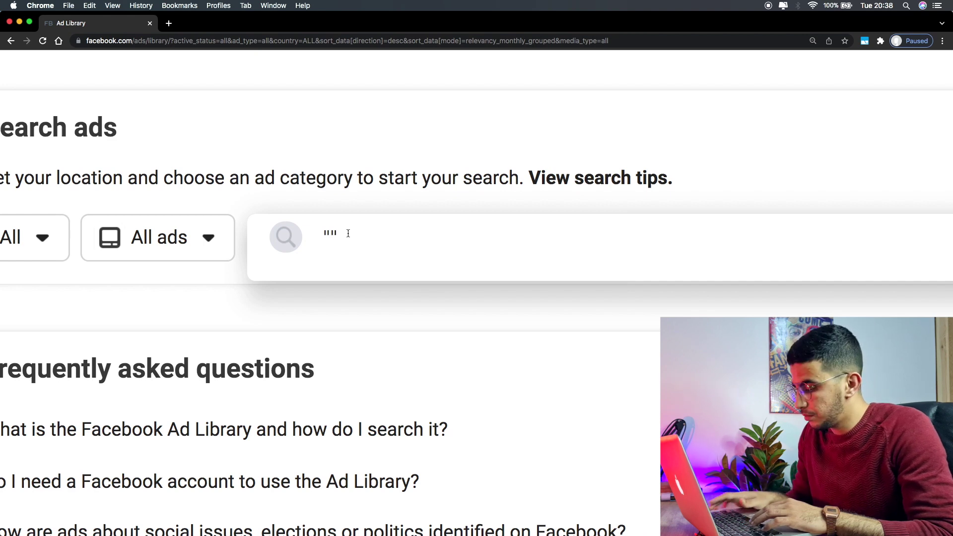
key(Left)
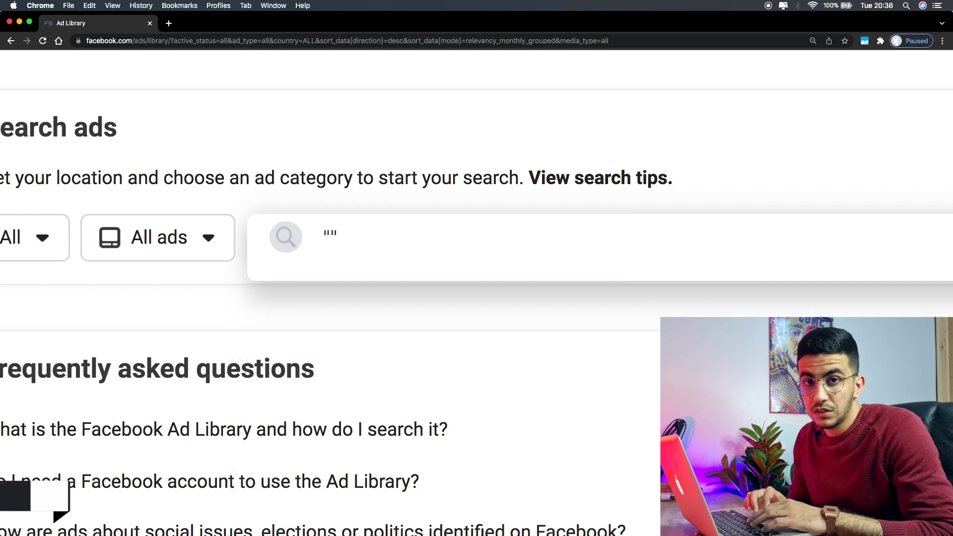
double_click(329, 233)
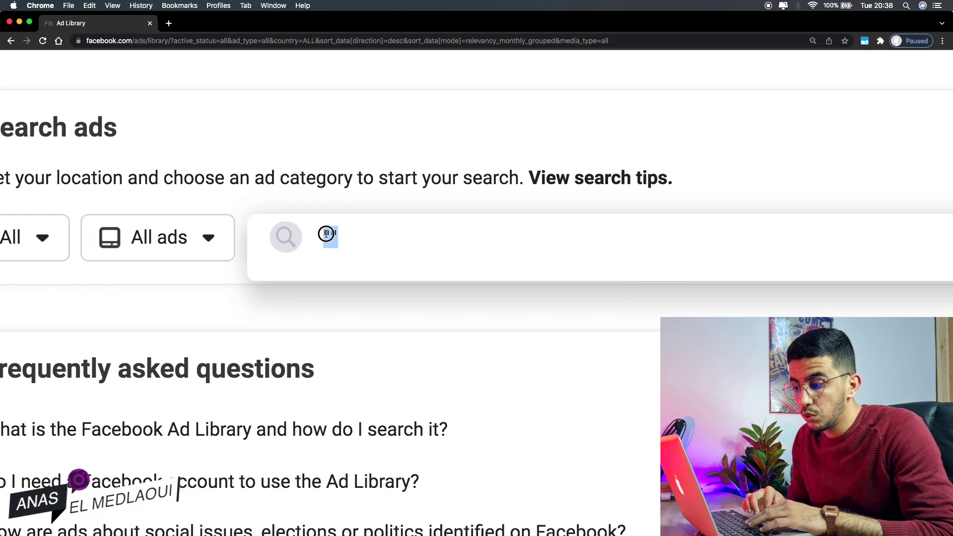
click(330, 233)
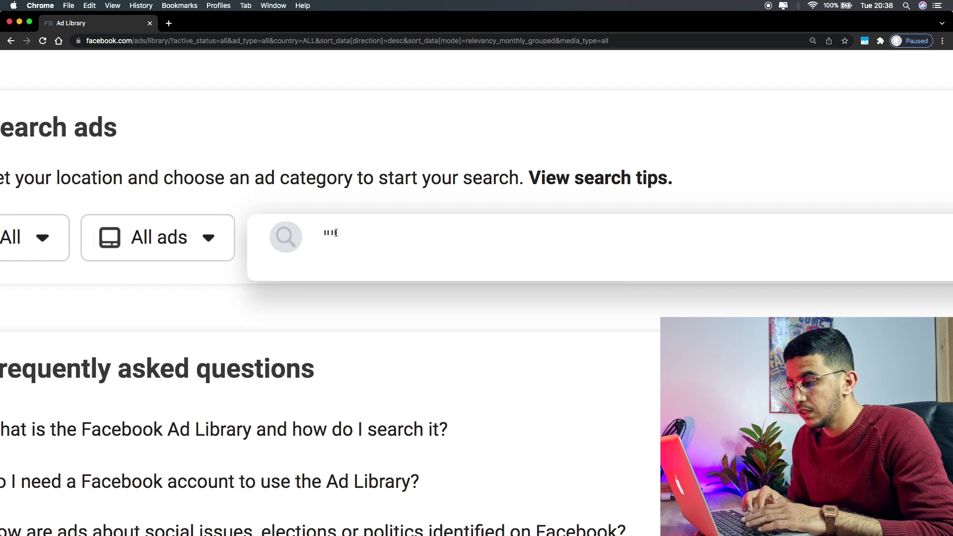
click(330, 234)
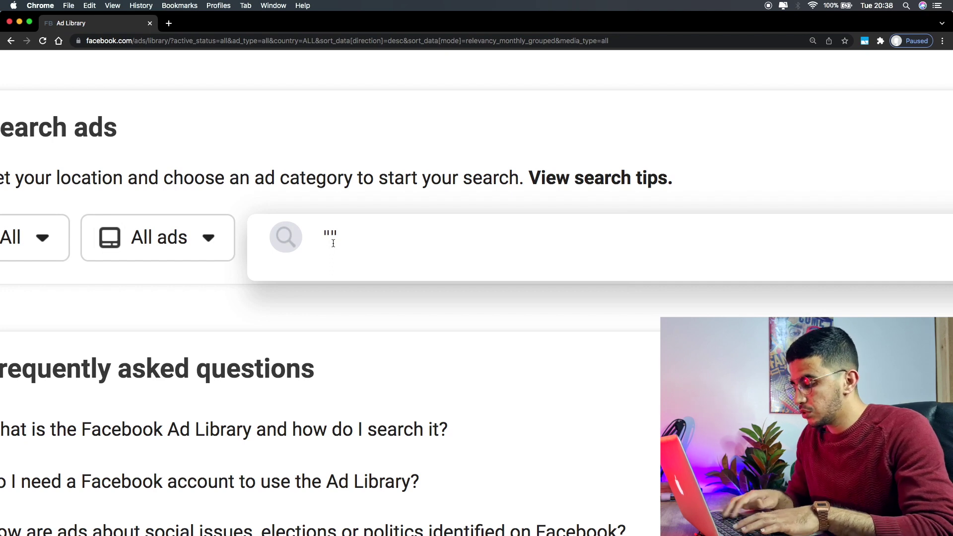
text(women)
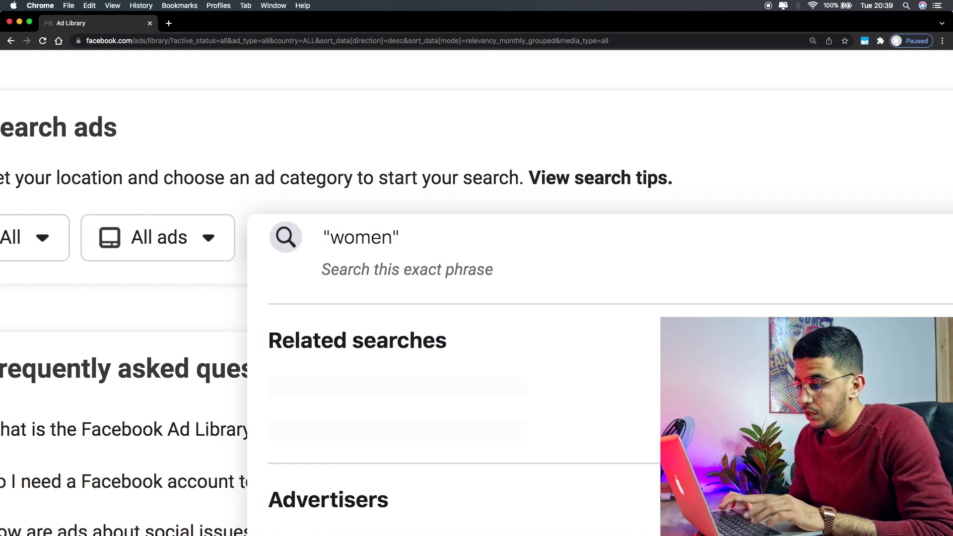
Add "bag" in its own quotation marks after the first phrase and run the exact-phrase search.
text("")
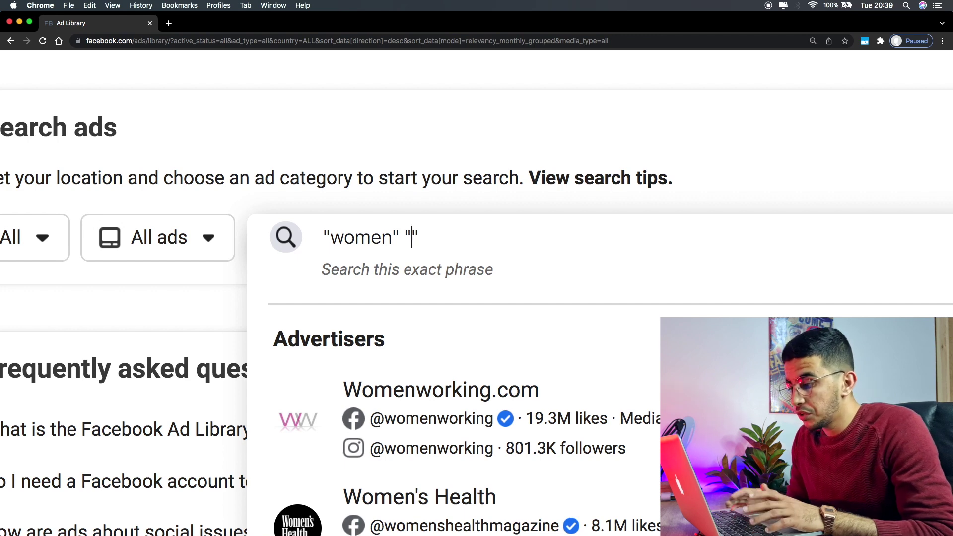
text(bag)
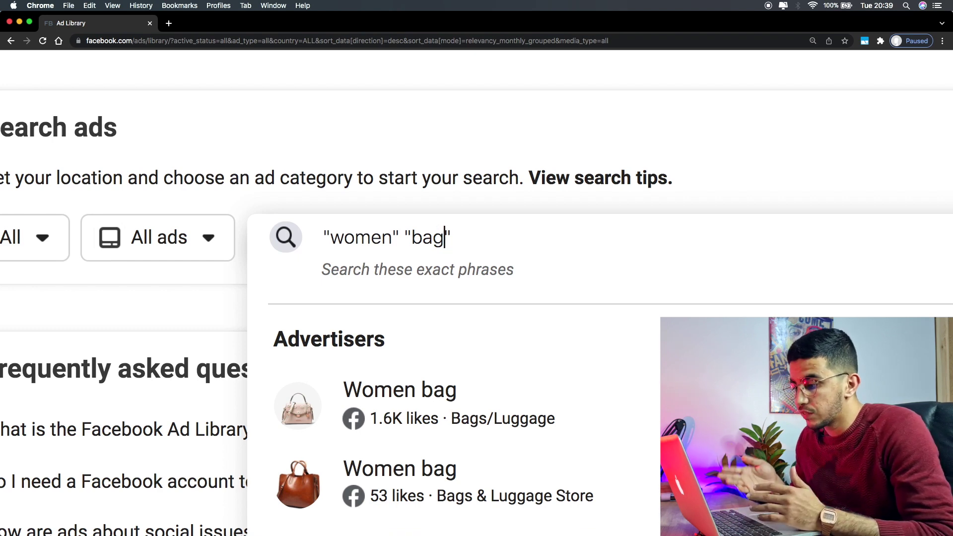
click(451, 238)
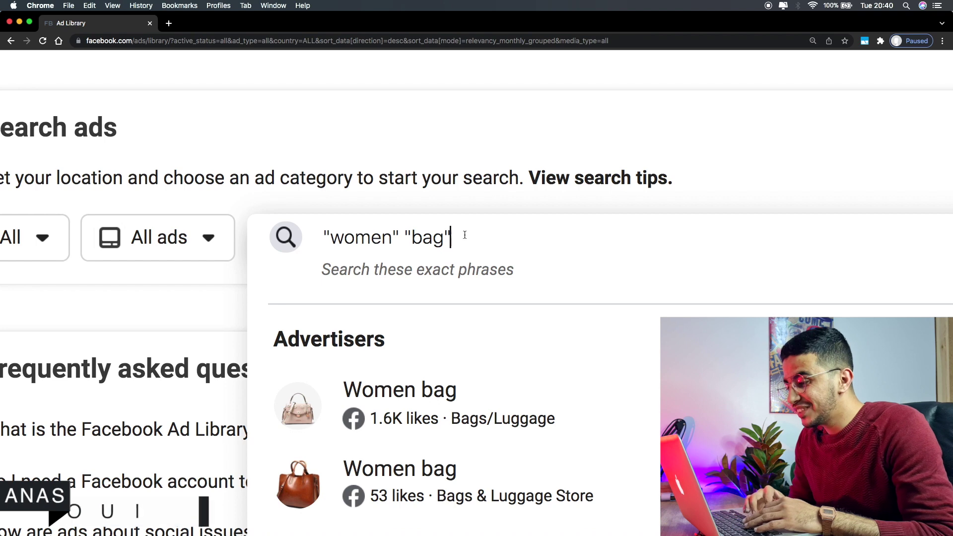
key(Return)
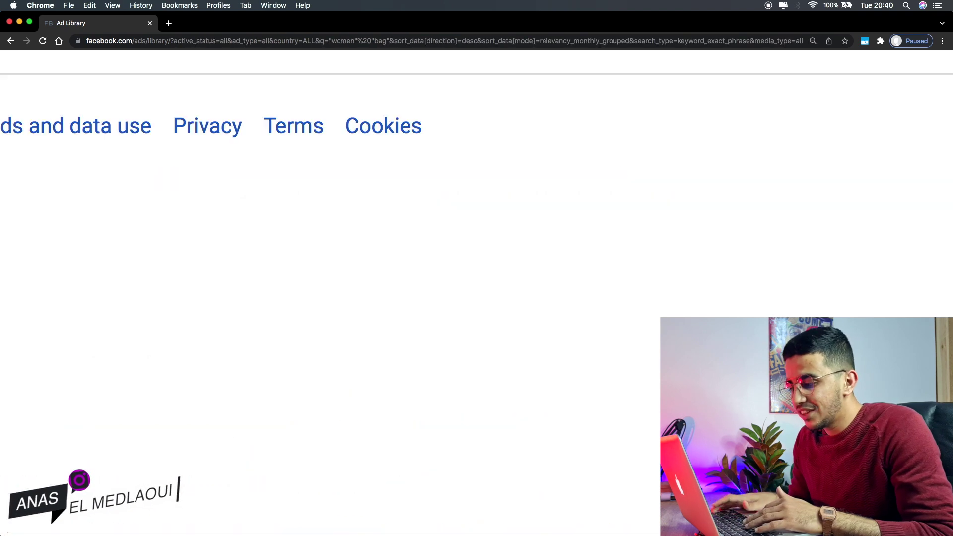
Examine the advertiser information card of Women for Women International in the first search result.
key(super+minus)
key(super+minus)
key(super+minus)
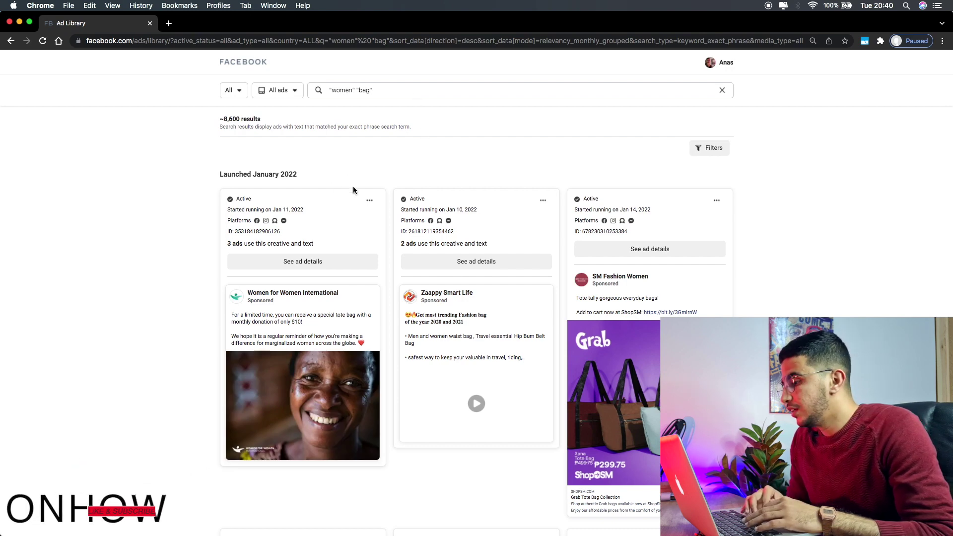
scroll(353, 186, down, 2)
mouse_move(277, 229)
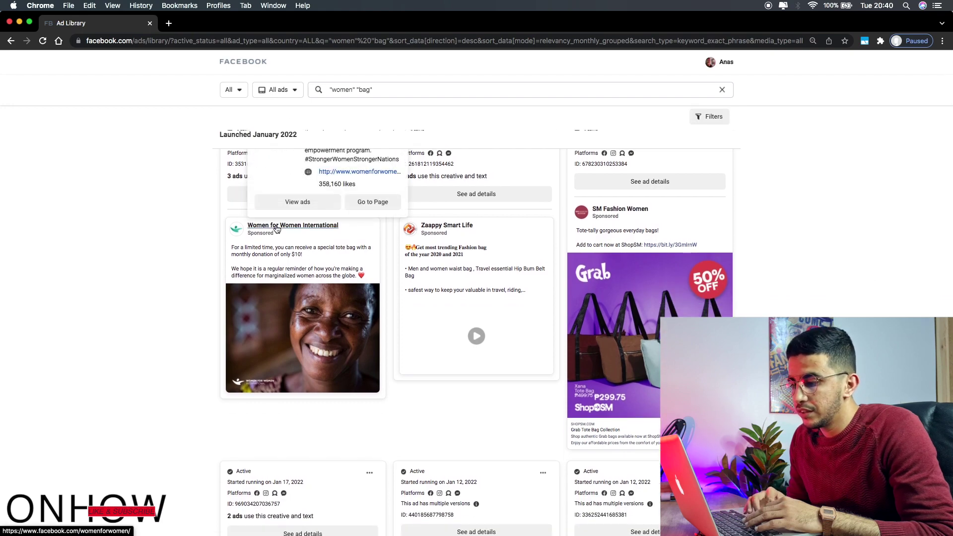
scroll(293, 204, up, 2)
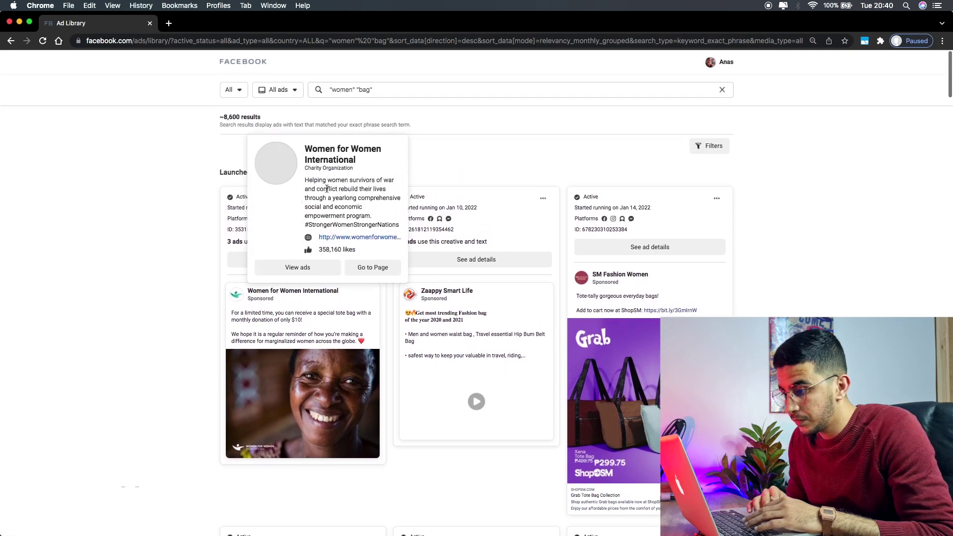
scroll(335, 187, up, 5)
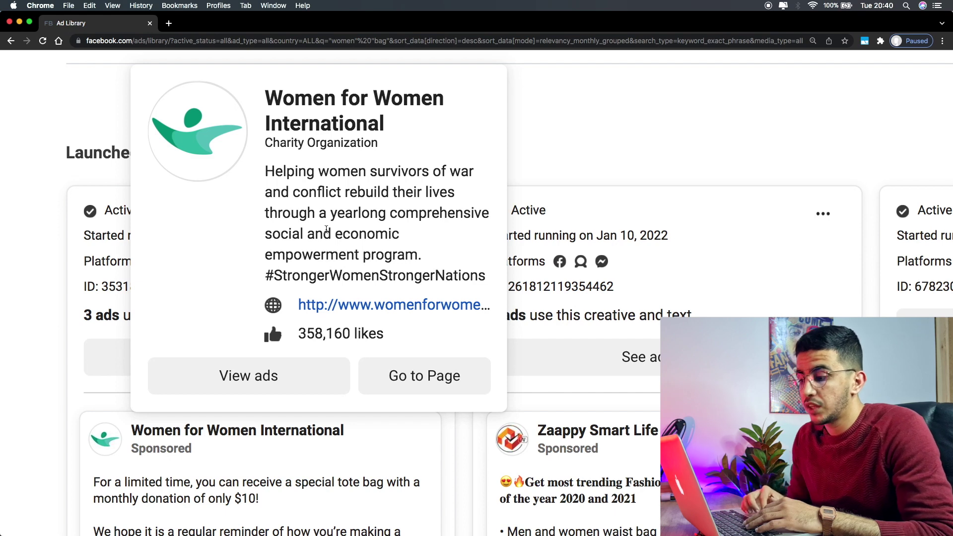
scroll(298, 236, down, 1)
drag(267, 244, 488, 247)
click(332, 226)
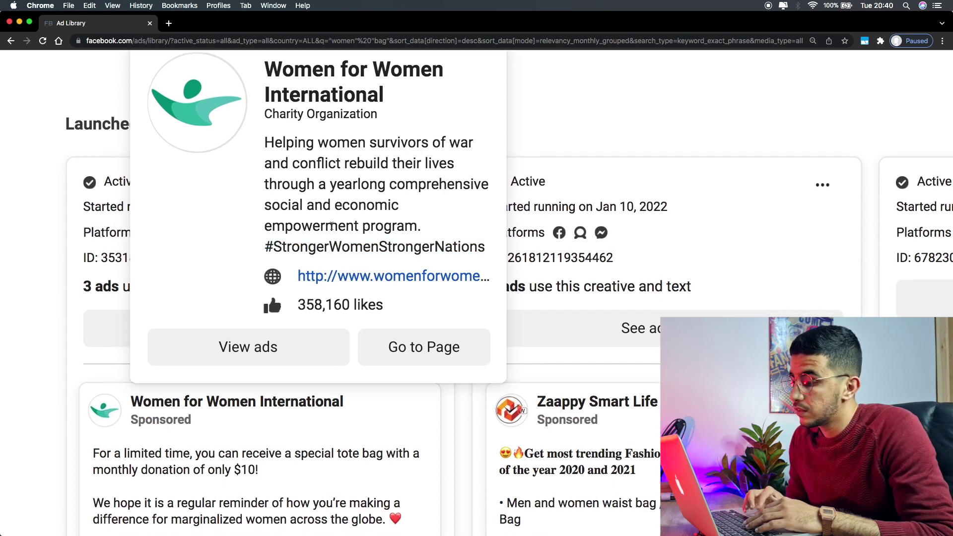
Review the quoted search phrases "women" and "bag" together with the suggested advertisers.
key(super+minus)
key(super+minus)
key(super+minus)
key(super+minus)
key(super+minus)
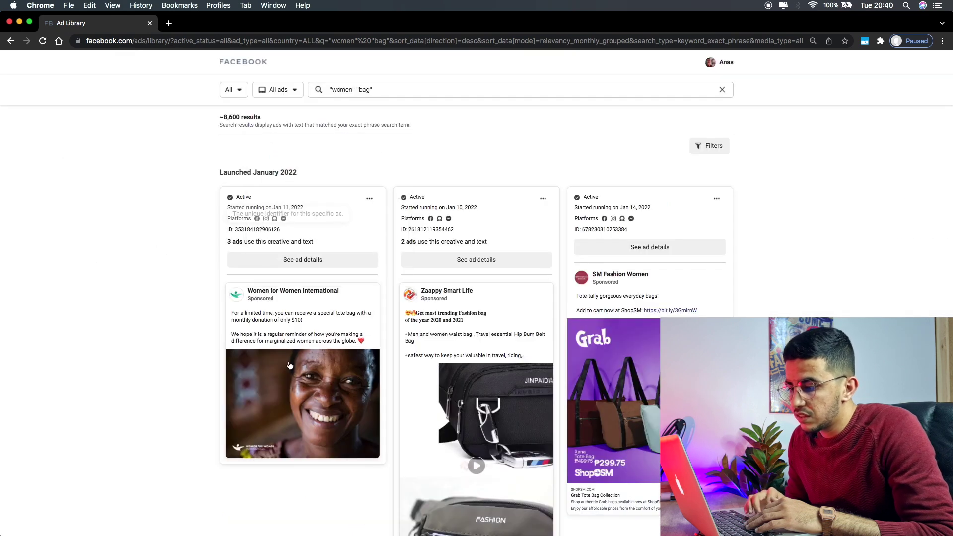
click(370, 90)
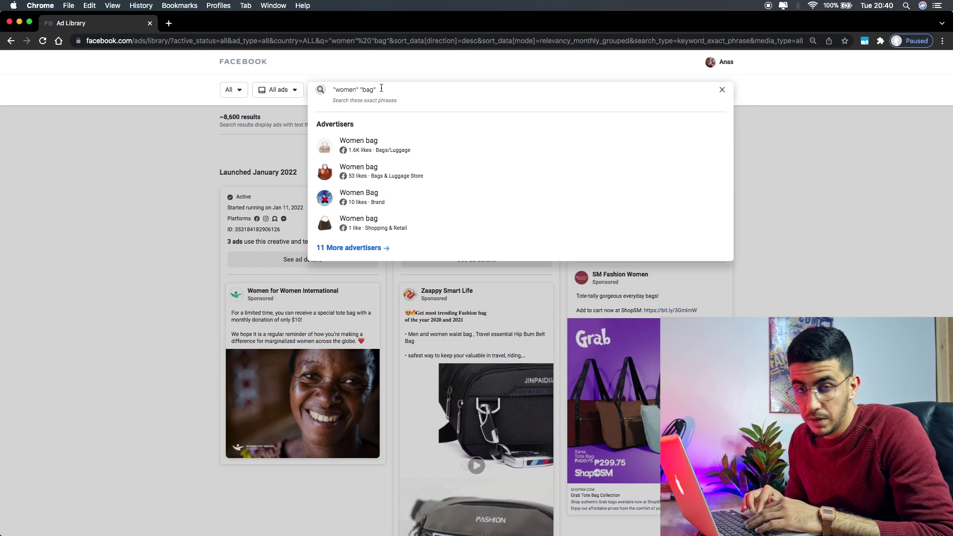
scroll(381, 88, up, 5)
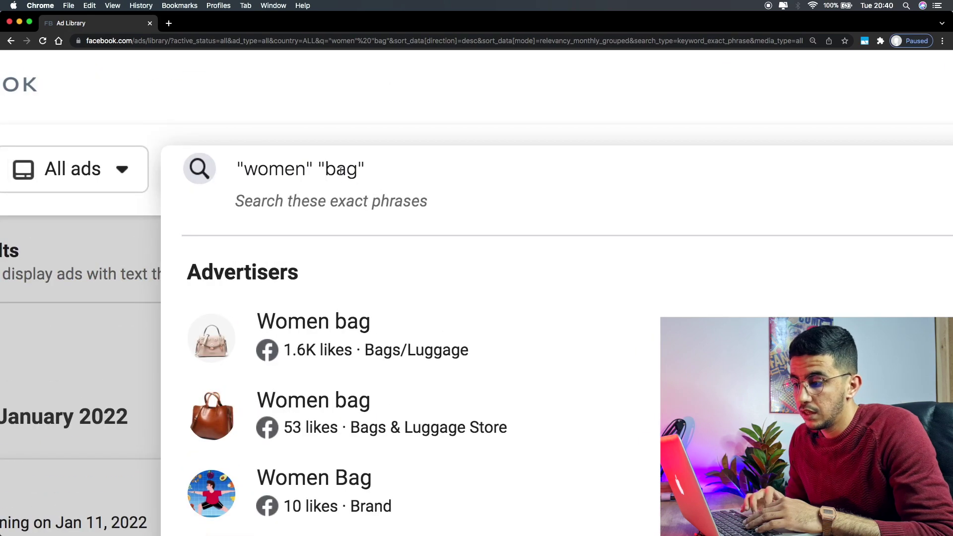
scroll(266, 166, down, 5)
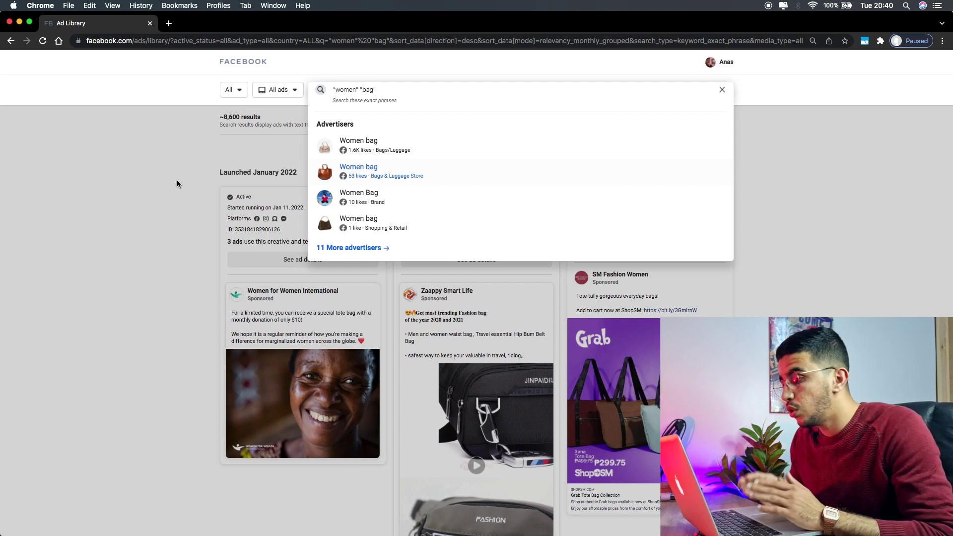
Compare the Women for Women International advertiser card and ad text with the searched phrases, and view the neighbouring ads.
click(170, 213)
mouse_move(293, 291)
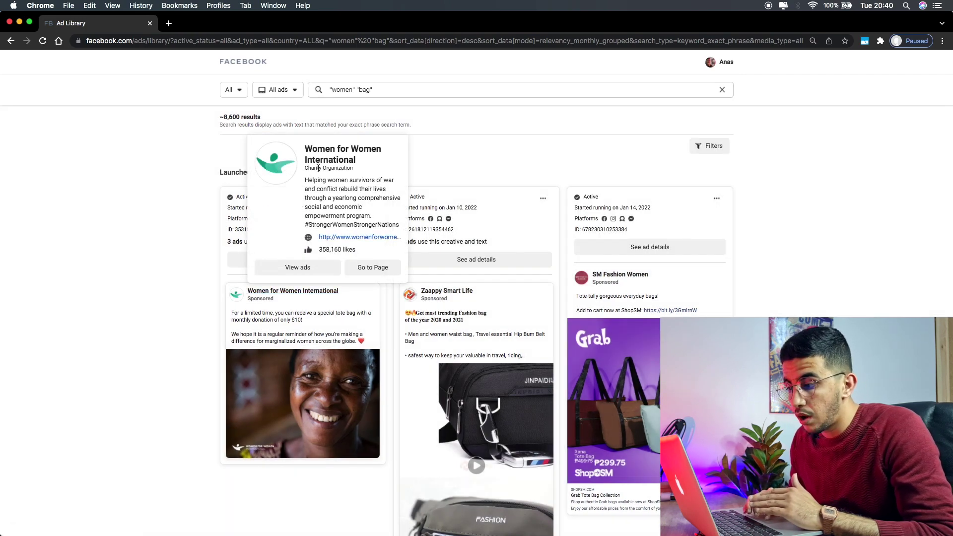
scroll(318, 168, up, 5)
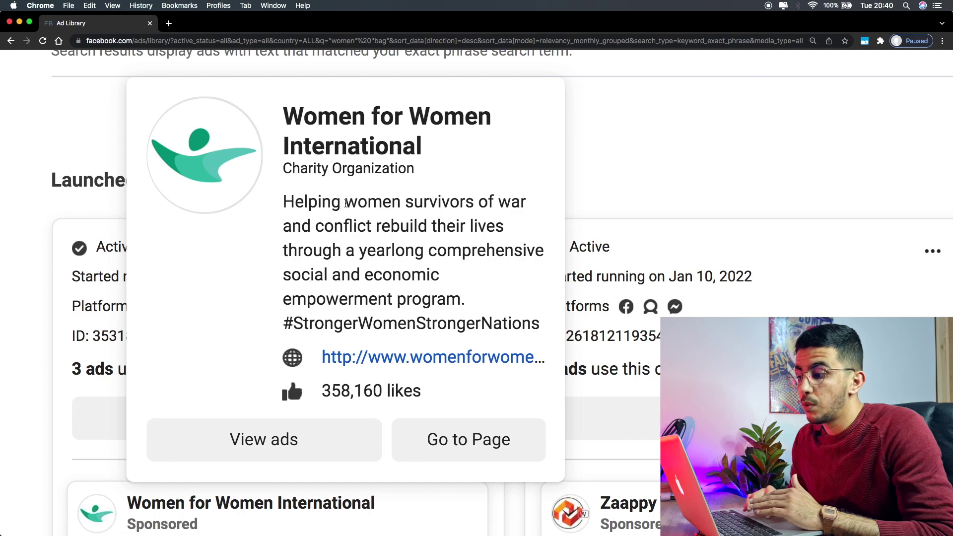
scroll(346, 203, down, 5)
scroll(222, 318, down, 3)
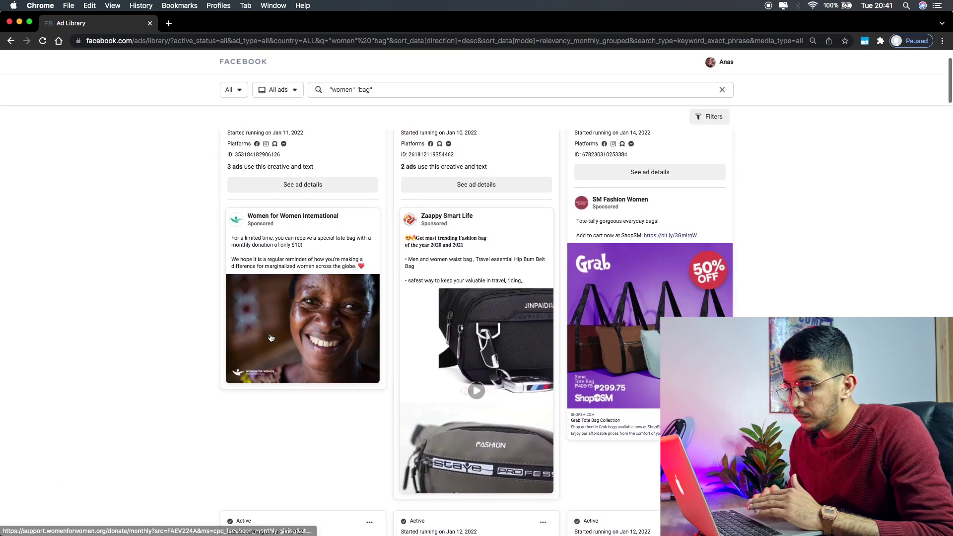
scroll(298, 306, up, 5)
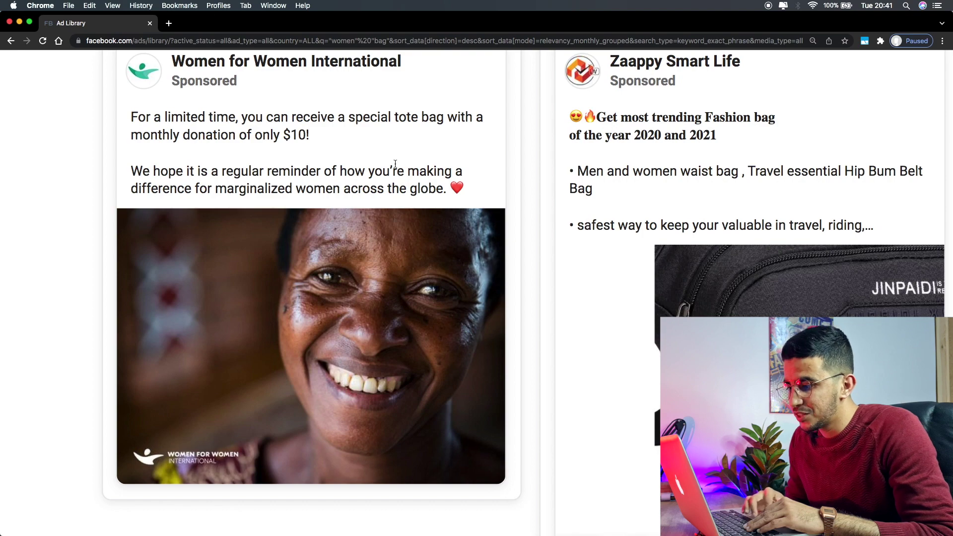
scroll(395, 164, down, 5)
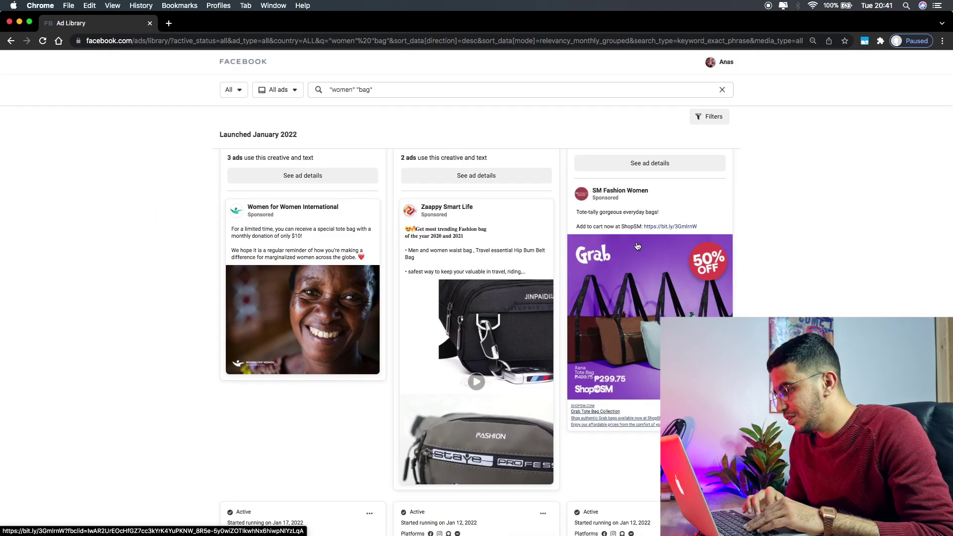
Examine the SM Fashion Women advertiser card and the text and image of its tote bag ad.
mouse_move(621, 190)
scroll(622, 190, up, 5)
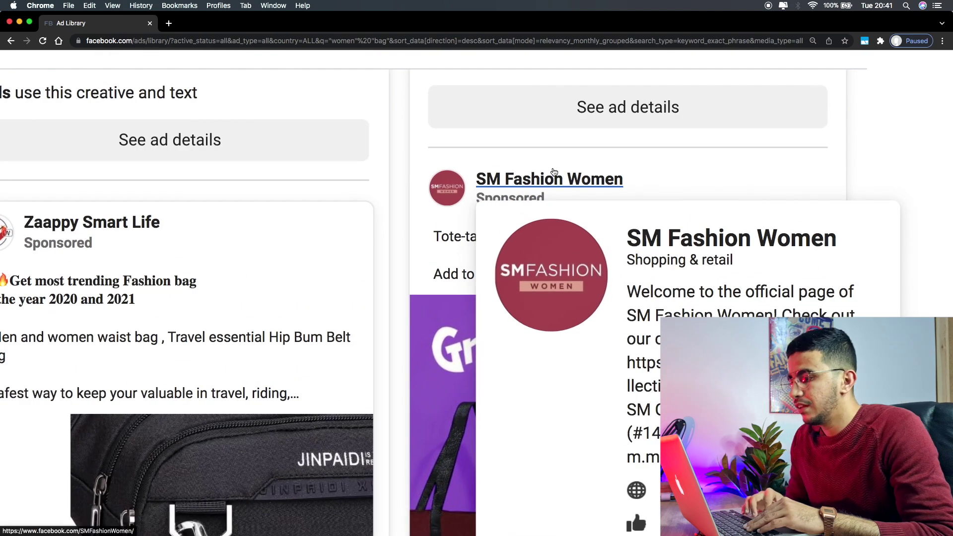
scroll(817, 166, down, 2)
mouse_move(593, 119)
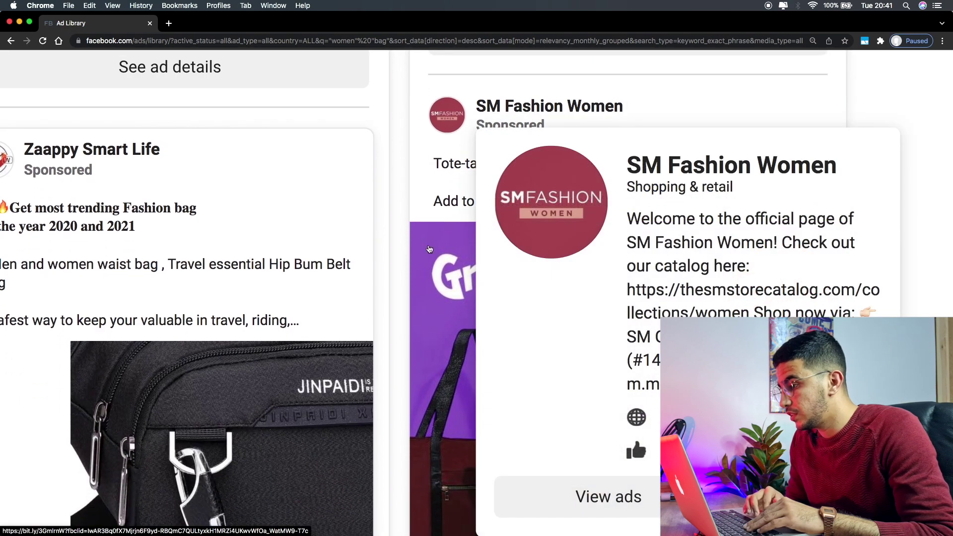
scroll(422, 234, down, 3)
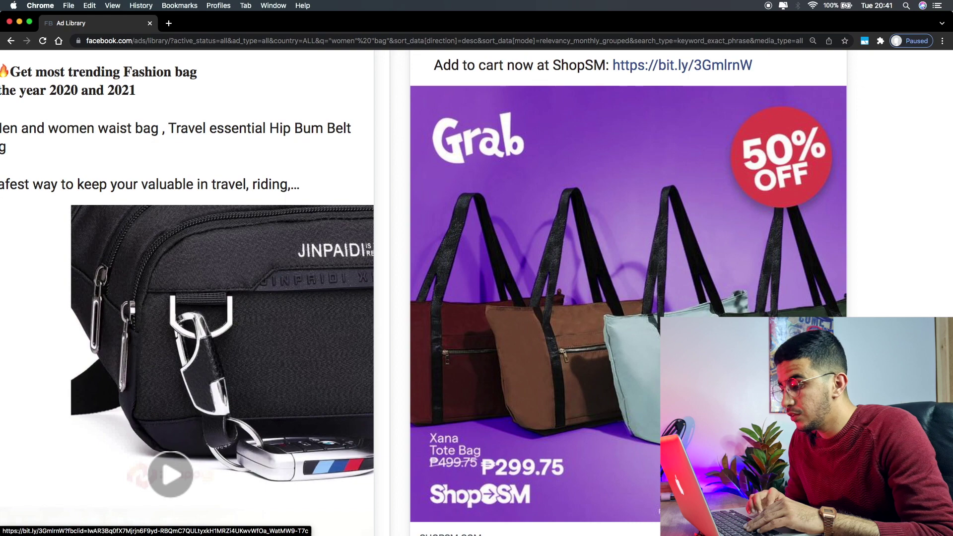
scroll(592, 310, down, 5)
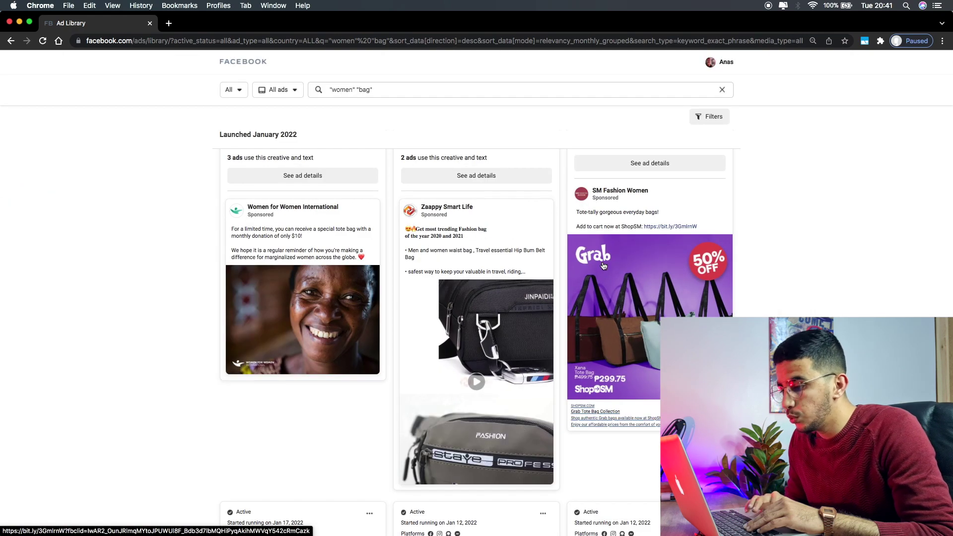
Compare the Women for Women International, Zaappy Smart Life and SM Fashion Women ads with the searched phrases.
mouse_move(301, 211)
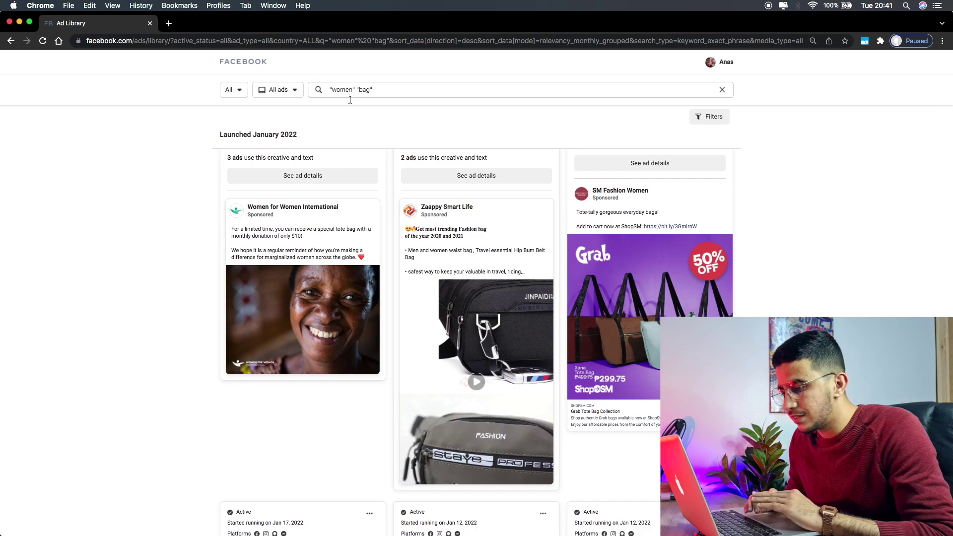
scroll(649, 287, up, 5)
scroll(648, 285, right, 3)
scroll(648, 285, down, 1)
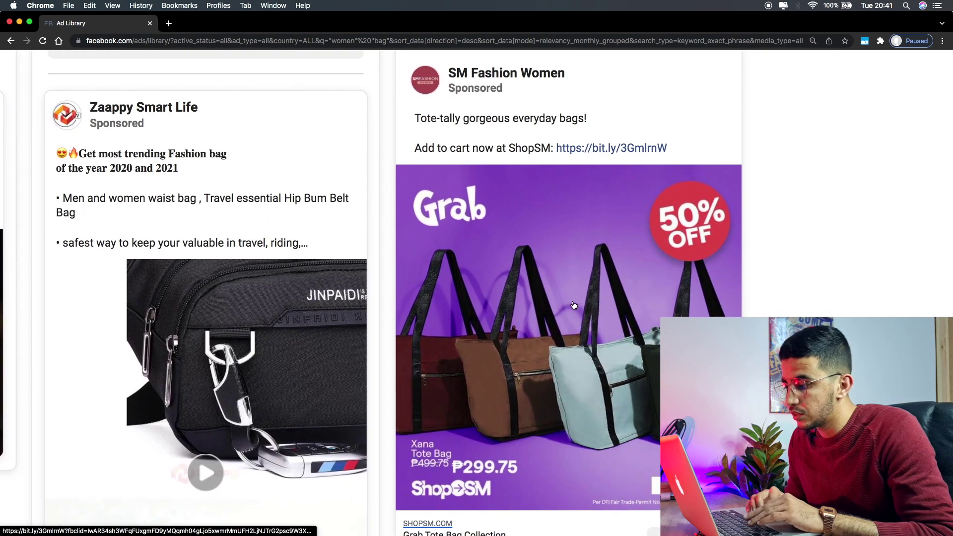
scroll(574, 305, down, 5)
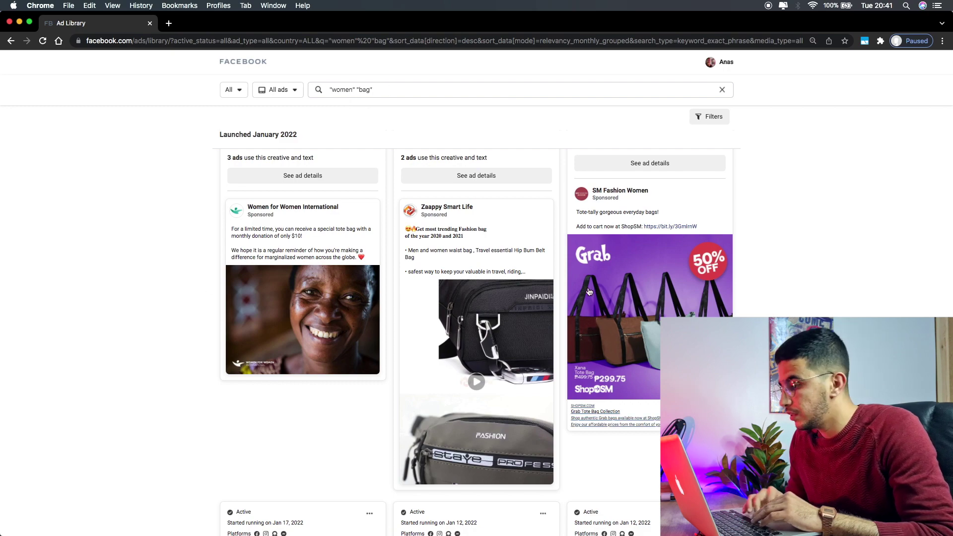
Check the total number of results for the exact-phrase search and highlight the figure.
scroll(590, 292, up, 3)
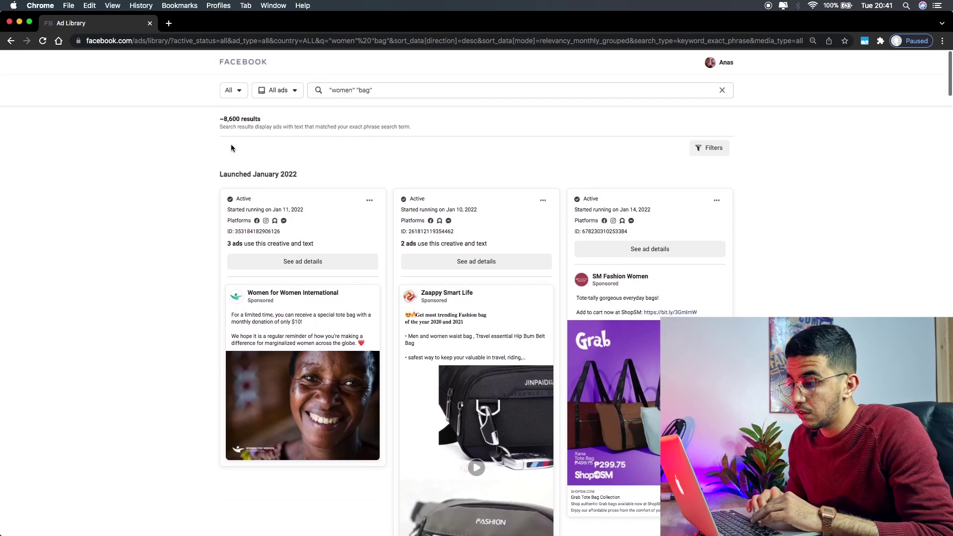
key(super+equal)
key(super+equal)
key(super+equal)
scroll(228, 132, up, 1)
drag(209, 124, 257, 125)
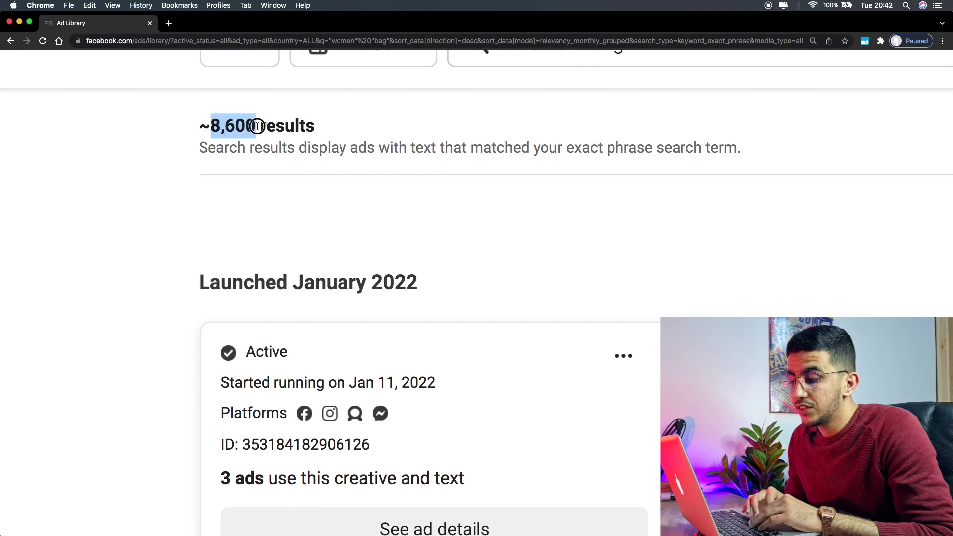
Browse the results down to the ads launched in June 2021 and view the Run for Women advertiser card.
key(super+minus)
key(super+minus)
key(super+minus)
scroll(189, 206, down, 5)
scroll(189, 207, down, 5)
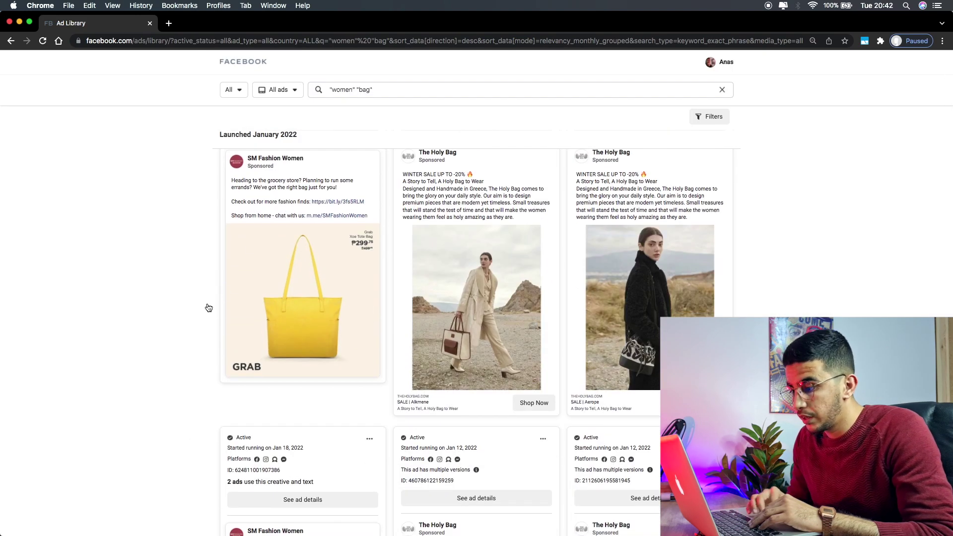
scroll(147, 313, down, 15)
key(super+equal)
key(super+equal)
key(super+equal)
key(super+equal)
mouse_move(522, 128)
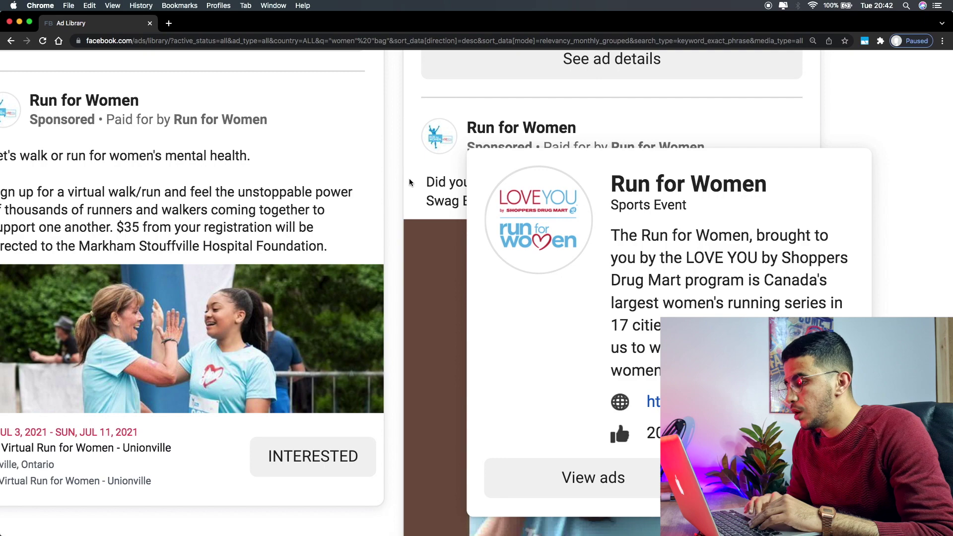
Read the Run for Women Swag Bag ad text and browse the older ads down to those launched in July 2020.
scroll(657, 217, down, 3)
scroll(657, 216, up, 2)
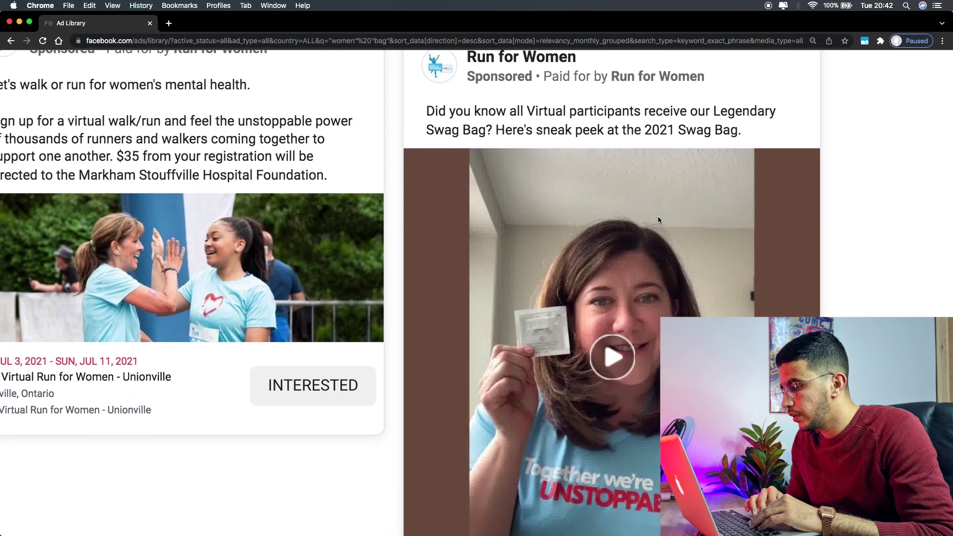
scroll(556, 130, down, 5)
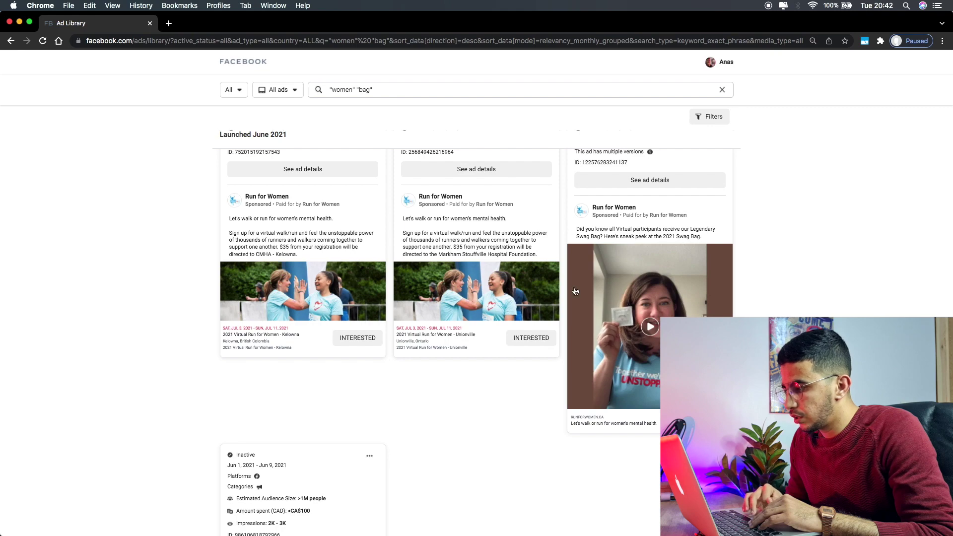
scroll(112, 347, down, 10)
scroll(112, 346, down, 15)
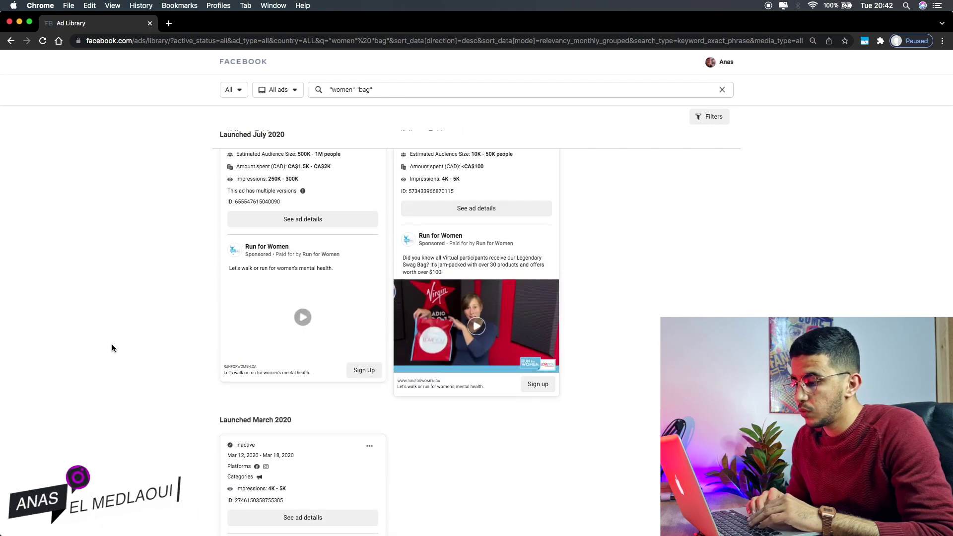
click(169, 24)
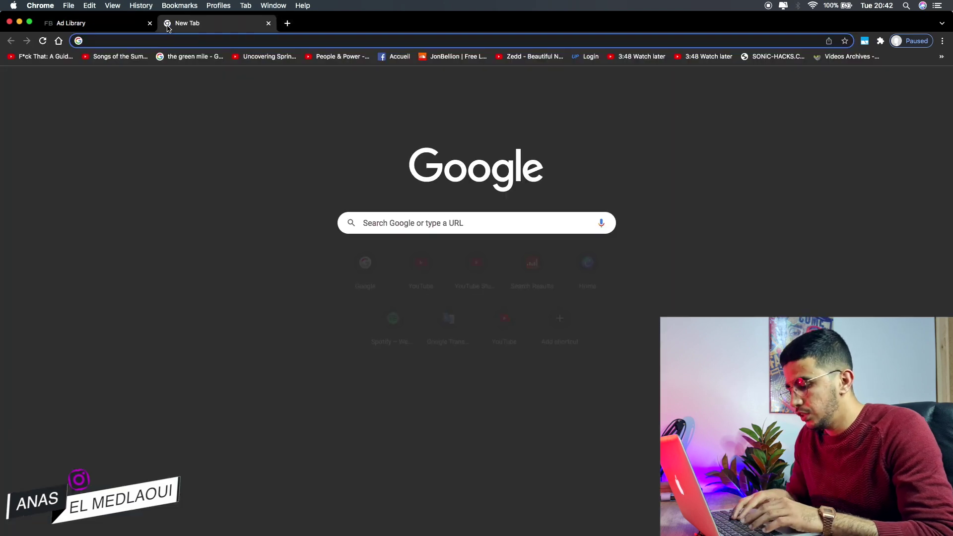
text(ad)
key(BackSpace)
key(BackSpace)
key(BackSpace)
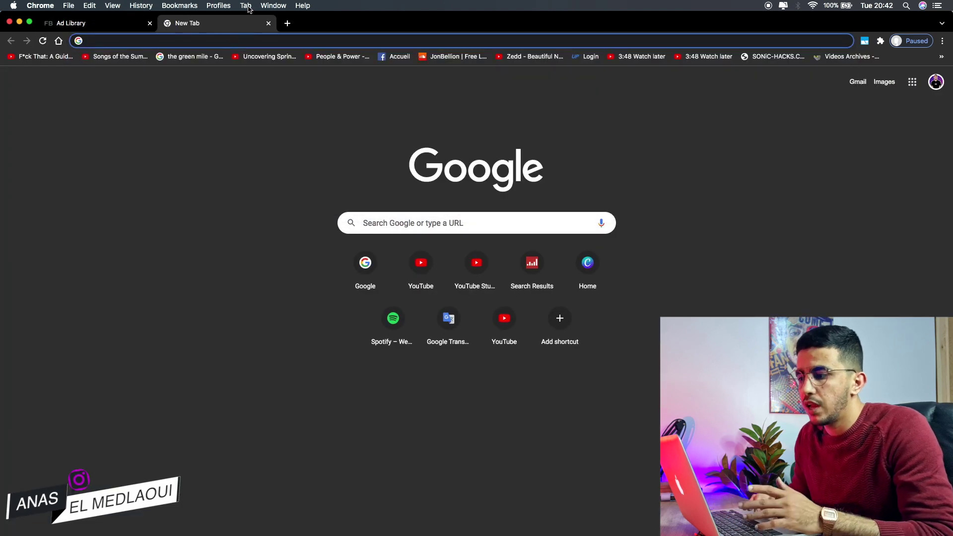
click(269, 23)
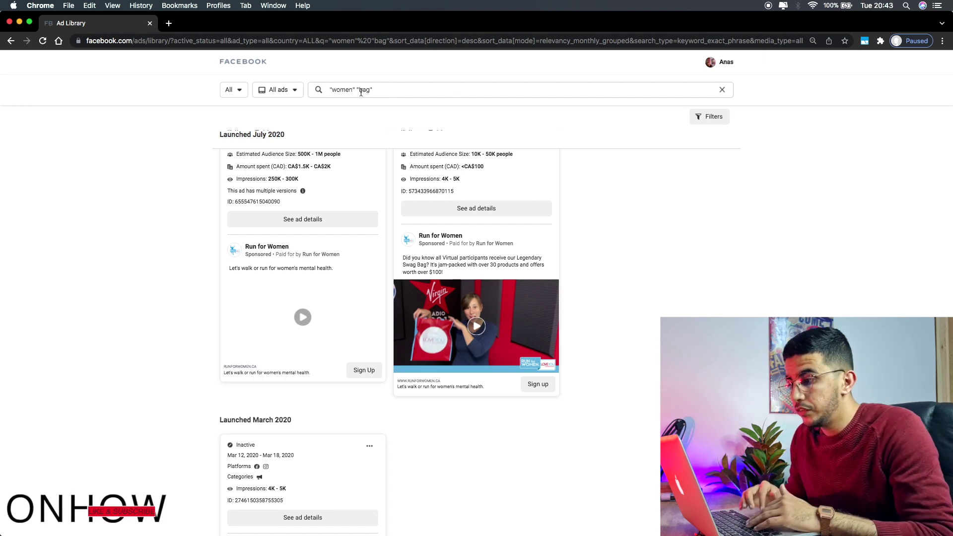
Add "shoe" in its own quotation marks after "women" "bag" and run the exact-phrase search.
click(389, 92)
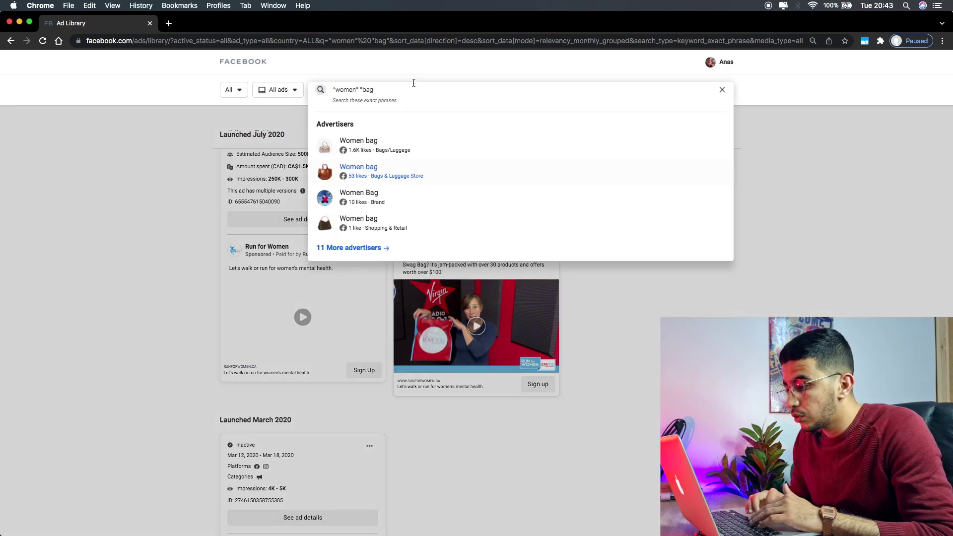
text("bag" ")
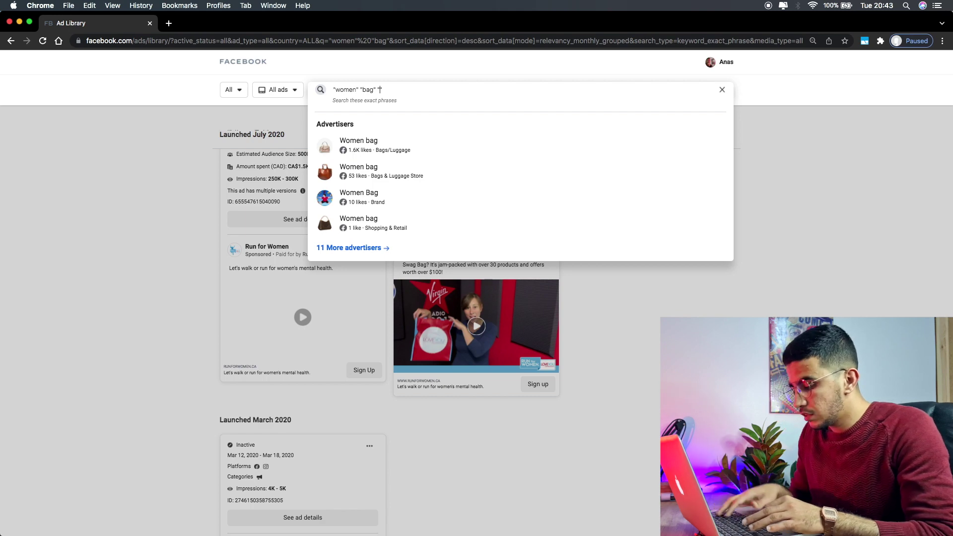
text(shoe)
key(Return)
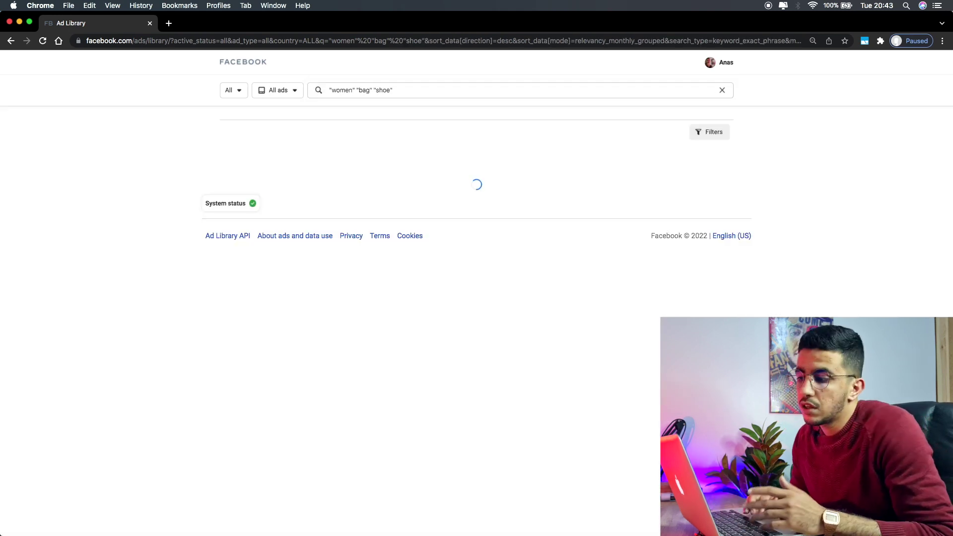